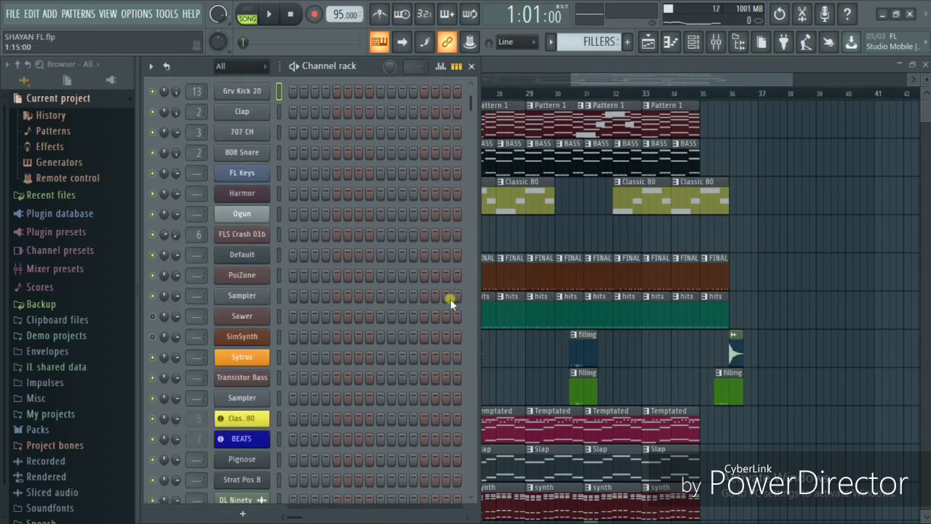
Step: Close the channel rack, play Pattern 1's chord notes in the piano roll, and return to the playlist
{"action": "left_click", "coordinate": [470, 67]}
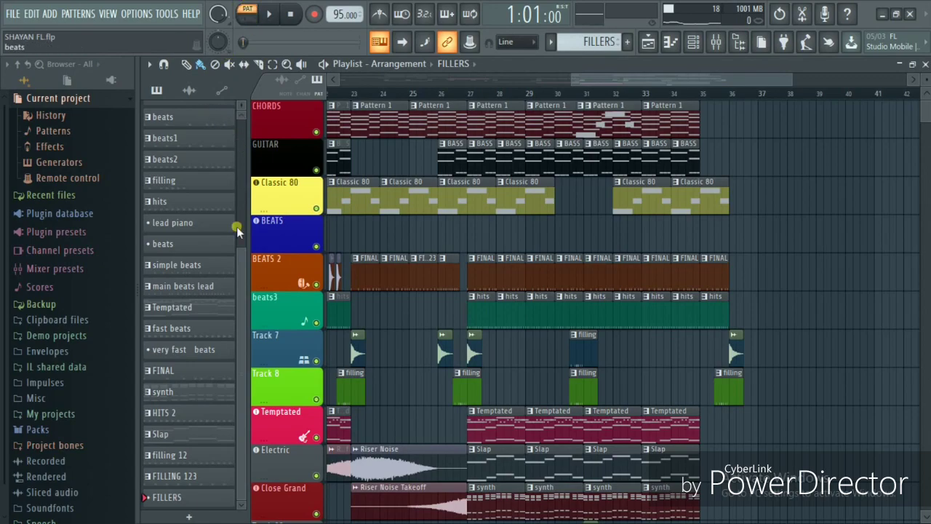
{"action": "left_click_drag", "start_coordinate": [244, 273], "coordinate": [240, 109]}
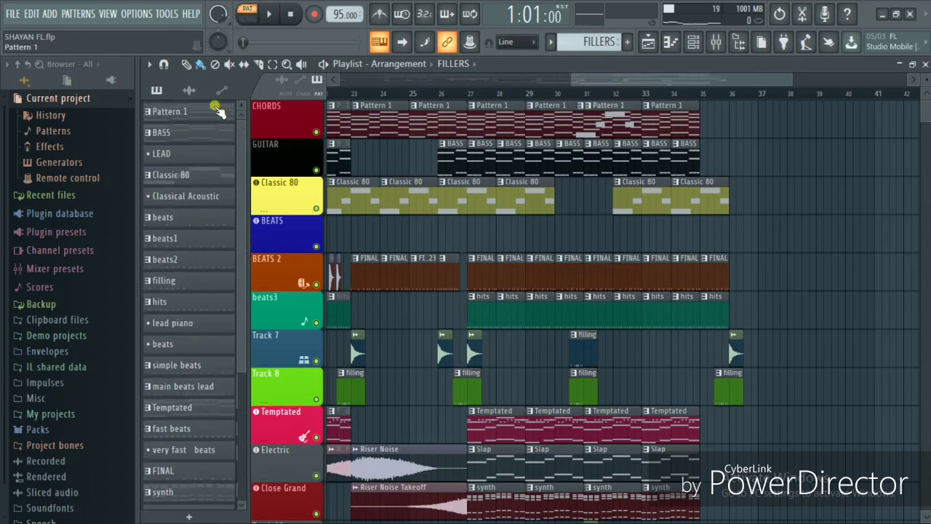
{"action": "left_click", "coordinate": [215, 113]}
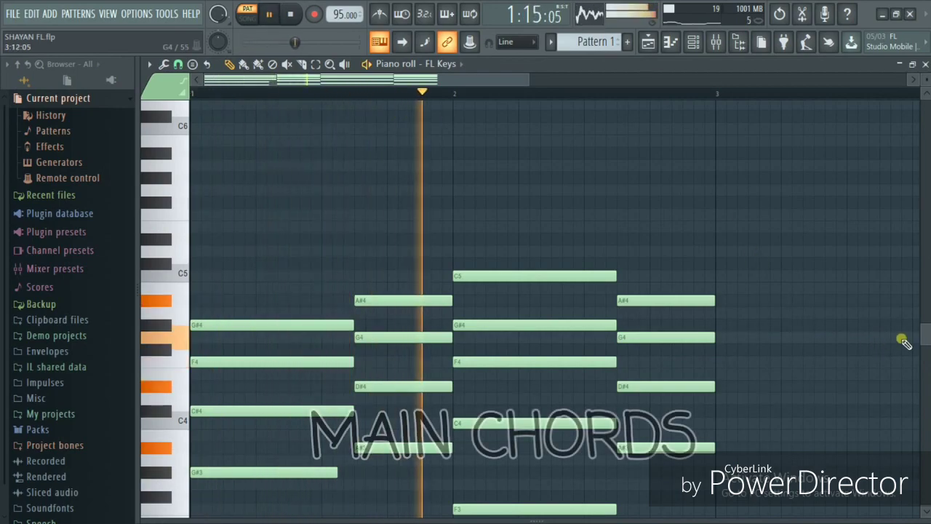
{"action": "left_click_drag", "start_coordinate": [924, 332], "coordinate": [923, 378]}
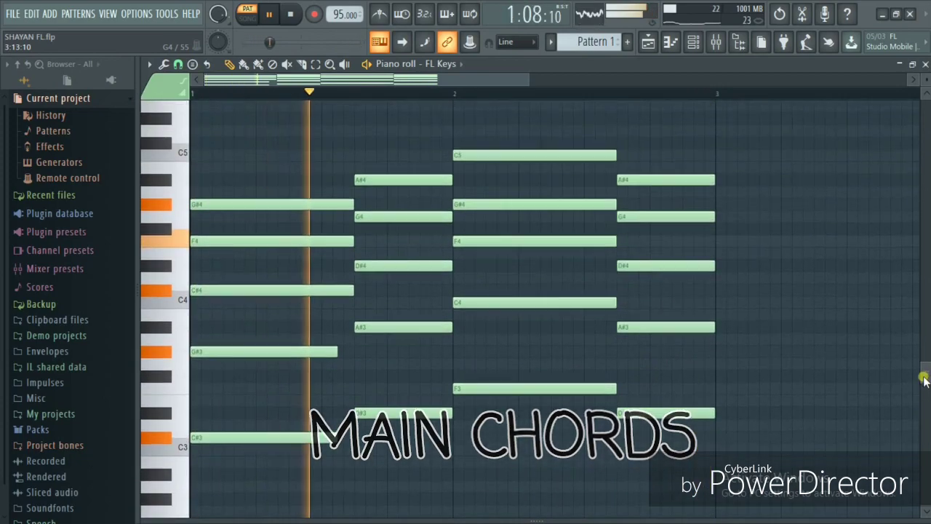
{"action": "key", "text": "space"}
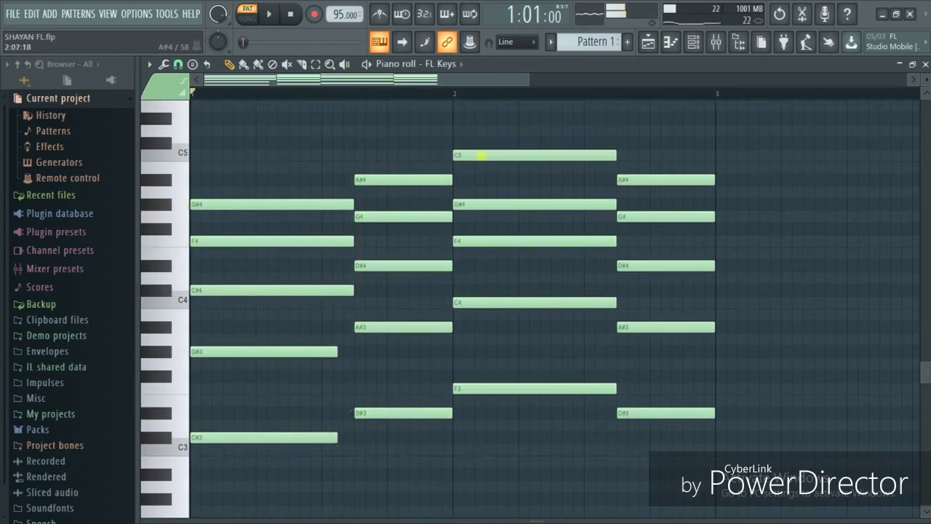
{"action": "key", "text": "F5"}
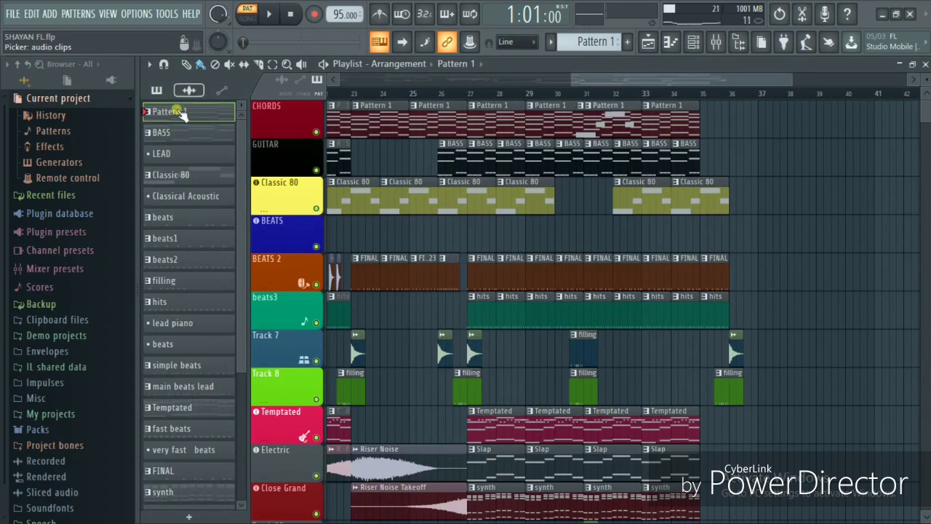
Step: Play the BASS pattern in the piano roll and examine its notes, including the higher ghost notes
{"action": "left_click", "coordinate": [175, 135]}
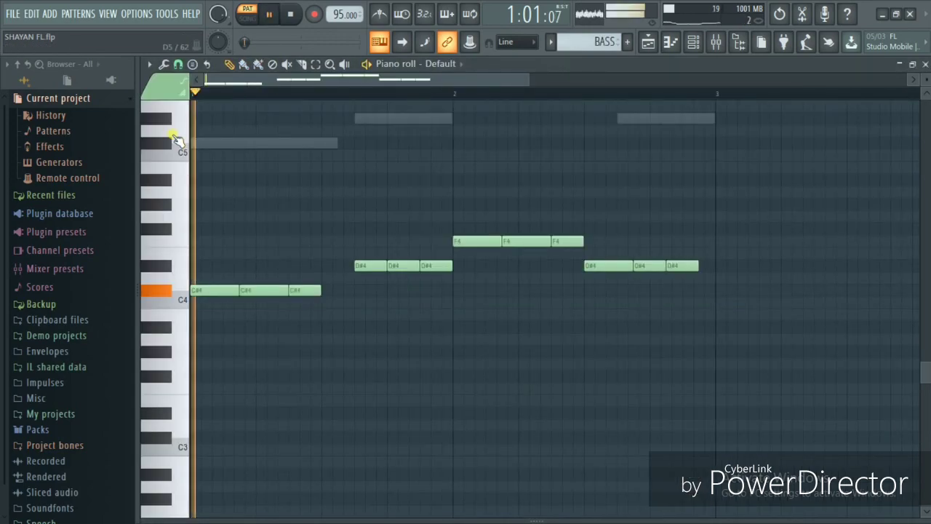
{"action": "scroll", "coordinate": [928, 357], "scroll_direction": "up", "scroll_amount": 3}
{"action": "left_click_drag", "start_coordinate": [928, 356], "coordinate": [924, 322]}
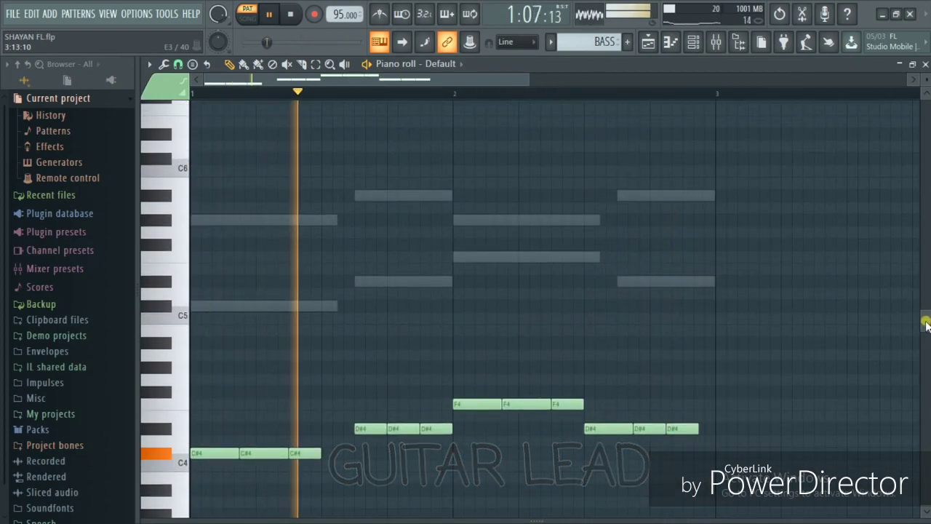
{"action": "key", "text": "space"}
{"action": "key", "text": "F5"}
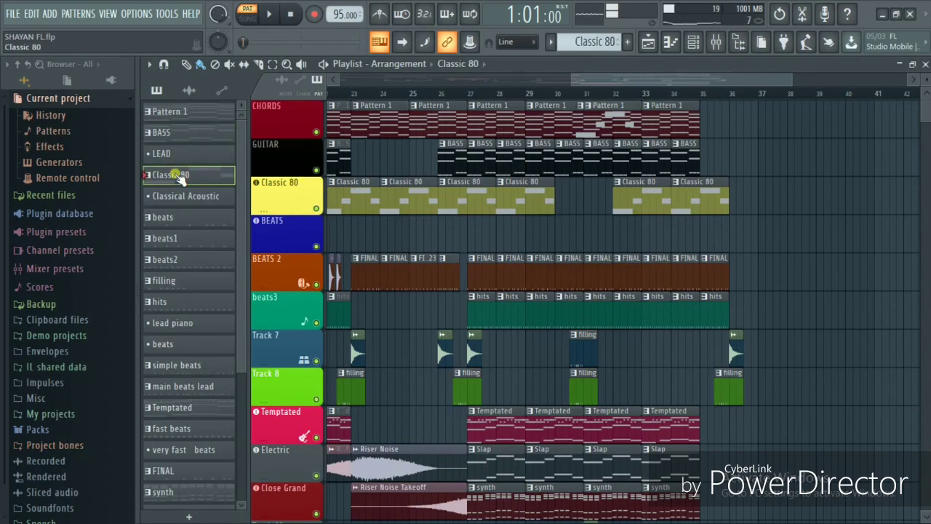
Step: Open the Classic 80 pattern in the piano roll and play through its notes
{"action": "double_click", "coordinate": [177, 175]}
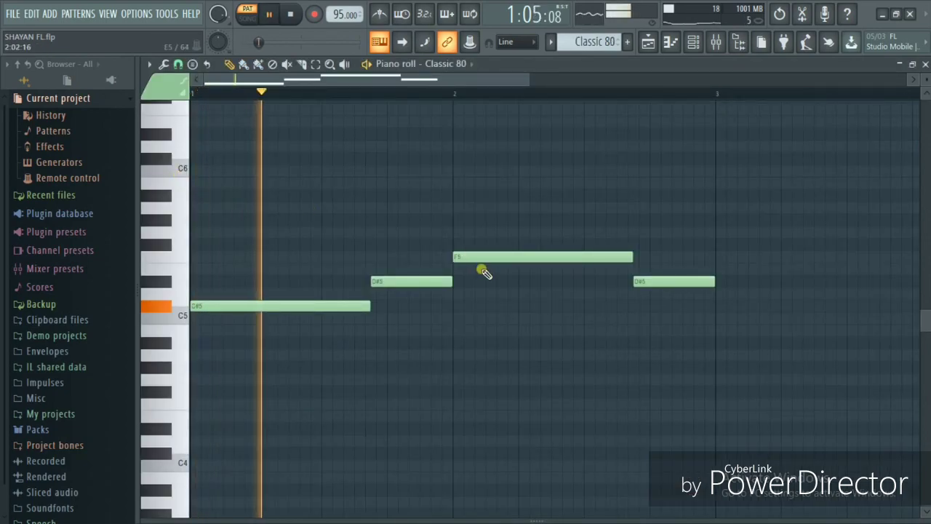
{"action": "left_click_drag", "start_coordinate": [925, 322], "coordinate": [926, 299]}
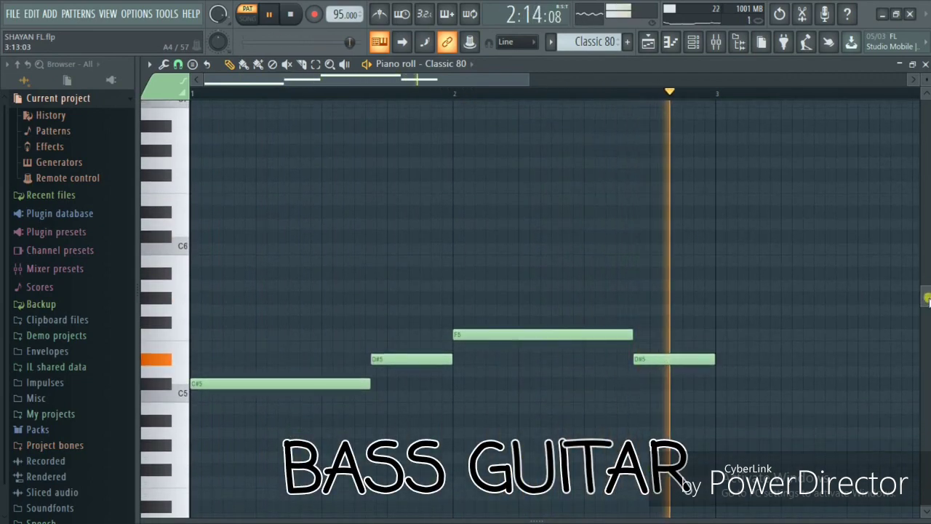
{"action": "key", "text": "space"}
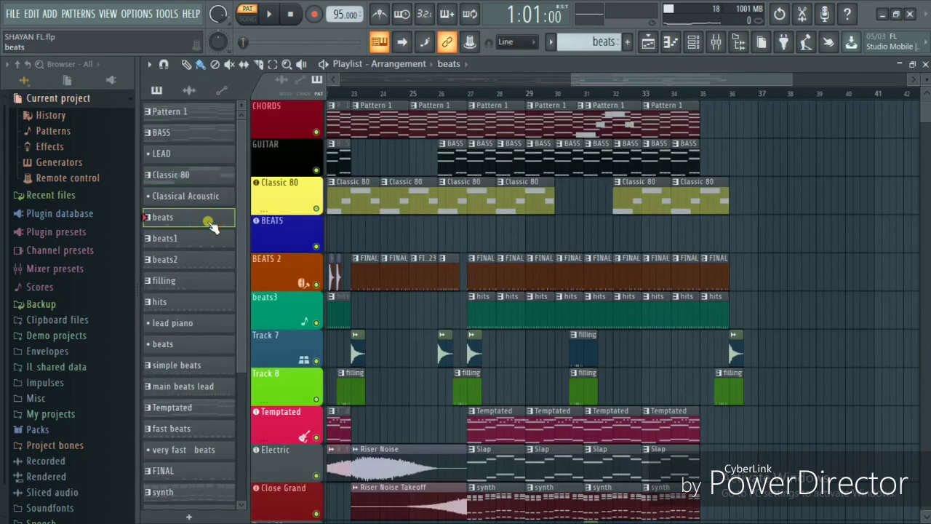
Step: Examine the 808 Snare notes of the beats and beats1 patterns in the piano roll
{"action": "left_click", "coordinate": [209, 224]}
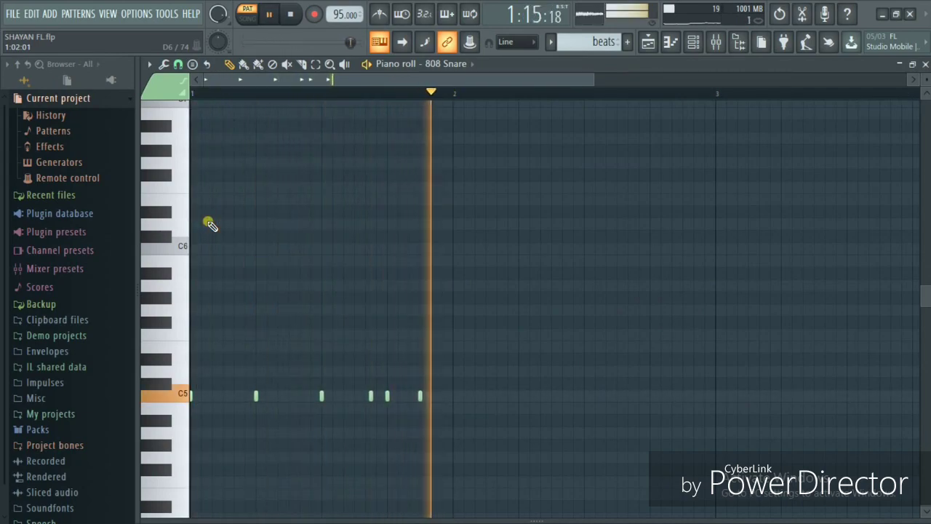
{"action": "key", "text": "F5"}
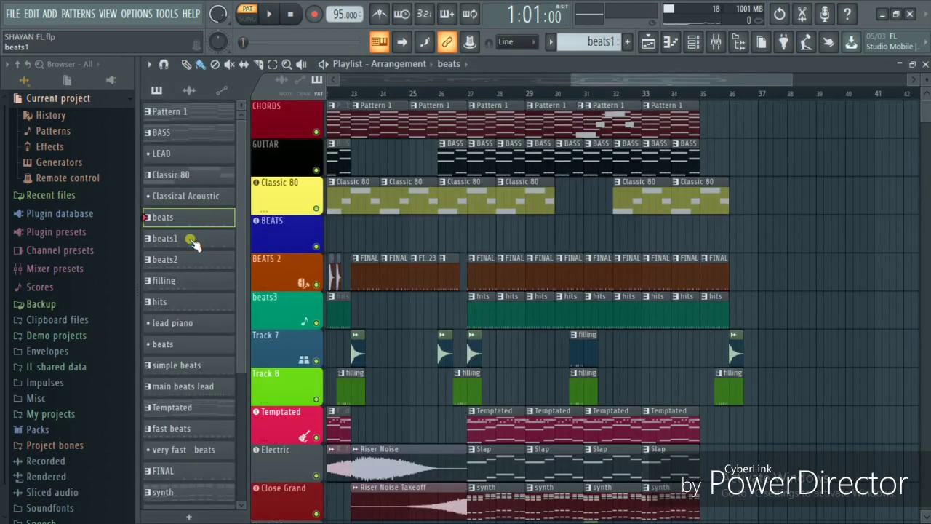
{"action": "key", "text": "F7"}
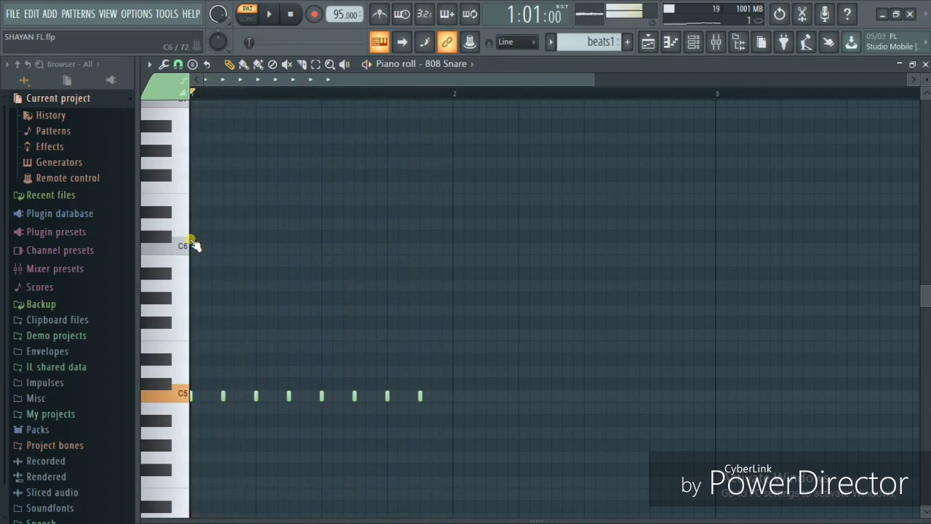
{"action": "key", "text": "F5"}
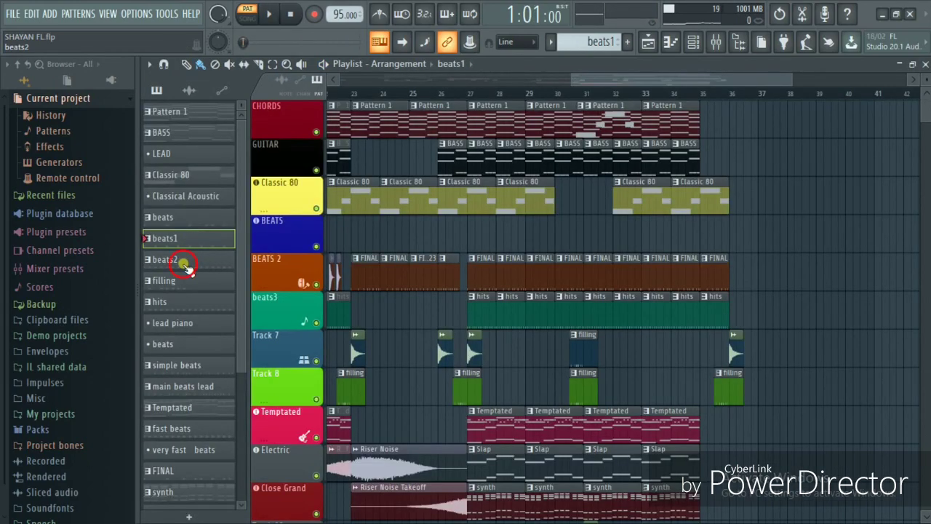
Step: Play the beats2 pattern in the piano roll to review its 808 Snare hits
{"action": "left_click", "coordinate": [188, 268]}
{"action": "key", "text": "F7"}
{"action": "key", "text": "space"}
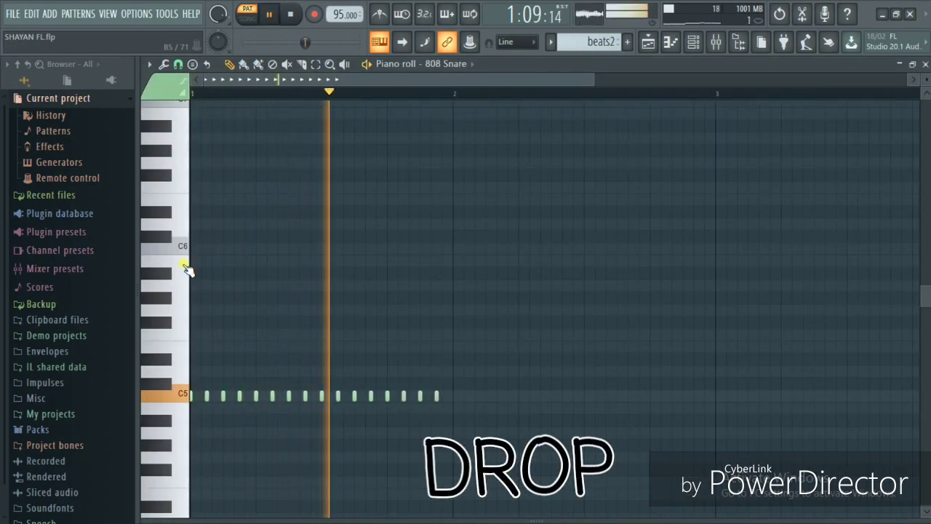
{"action": "key", "text": "F5"}
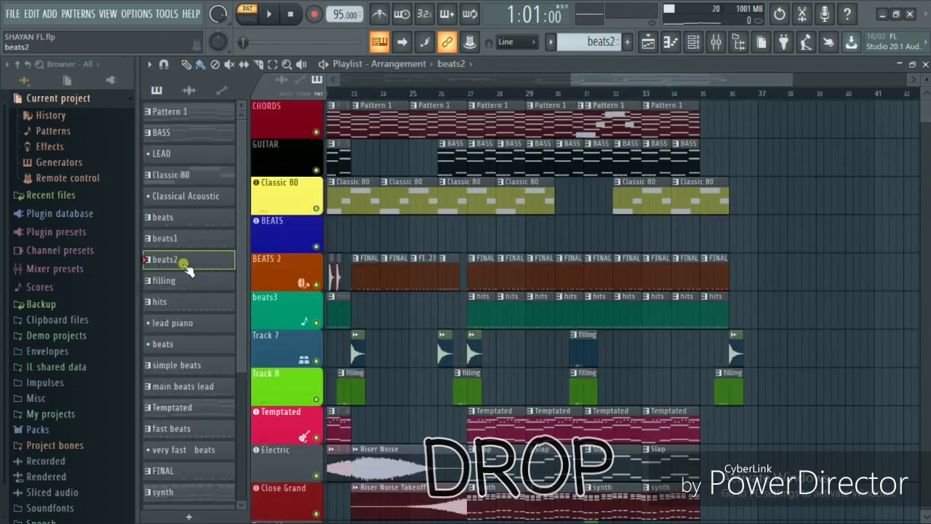
Step: Play the filling pattern in the piano roll to review its Clap notes
{"action": "left_click", "coordinate": [181, 285]}
{"action": "key", "text": "F7"}
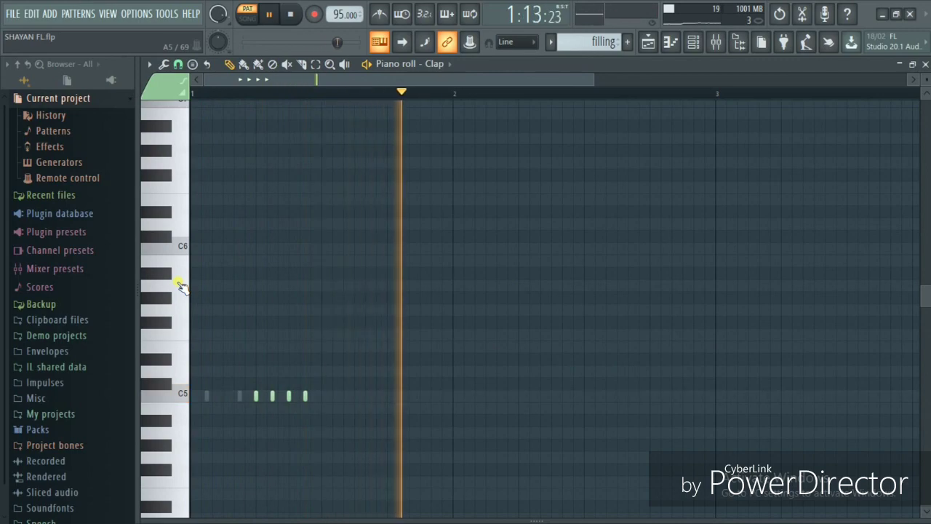
{"action": "key", "text": "space"}
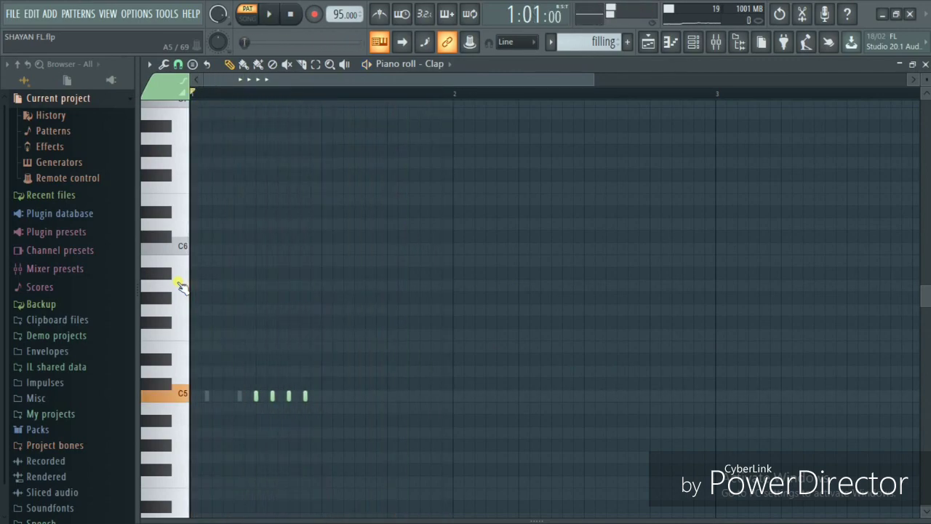
{"action": "key", "text": "F7"}
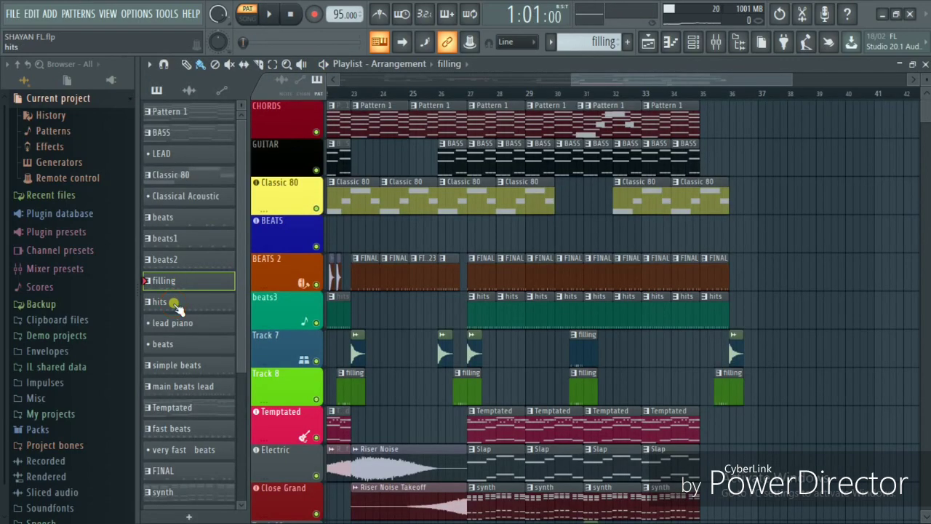
Step: Review the hits pattern's 707 CH notes in the piano roll and return to the playlist
{"action": "double_click", "coordinate": [176, 305]}
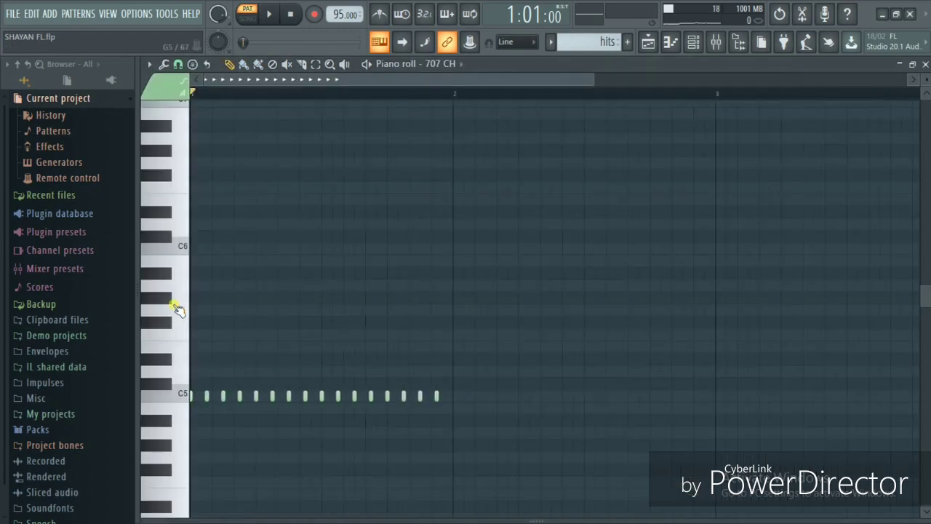
{"action": "key", "text": "space"}
{"action": "key", "text": "F7"}
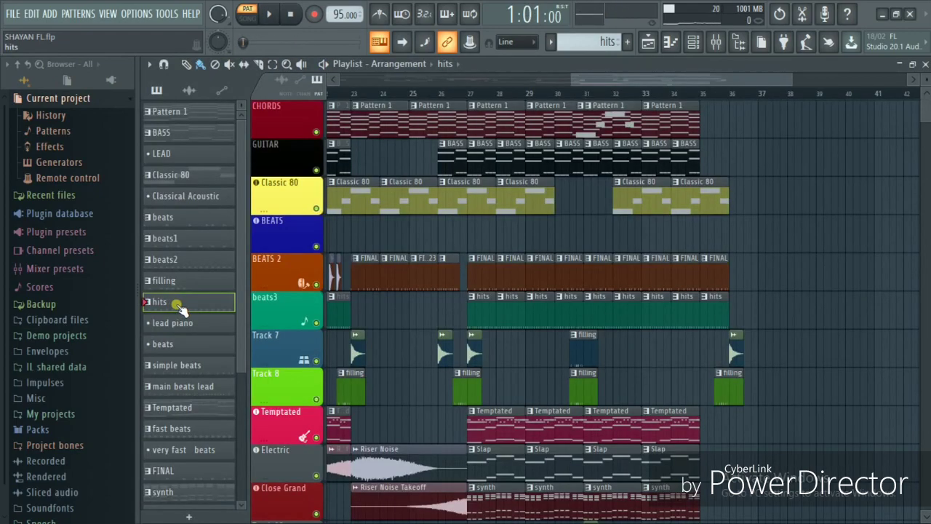
Step: Play the Temptated pattern in the piano roll and return to the playlist
{"action": "double_click", "coordinate": [178, 368]}
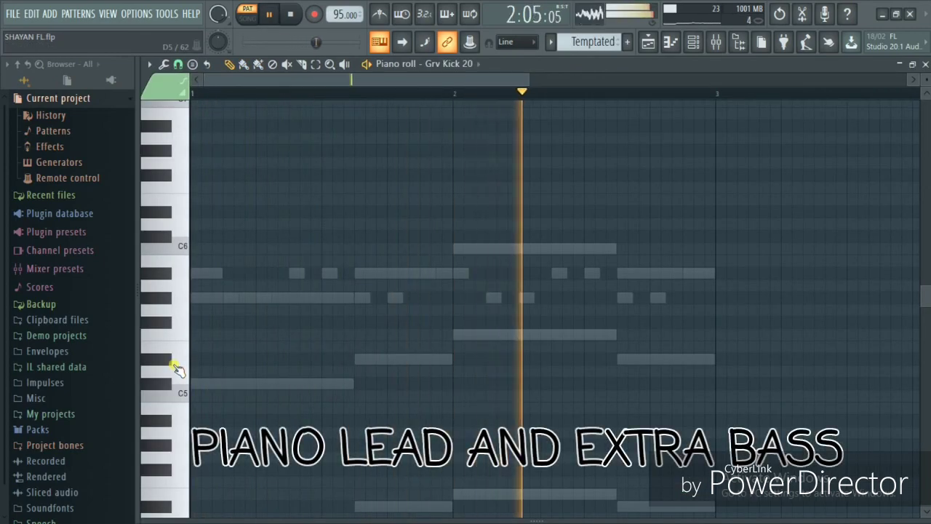
{"action": "key", "text": "space"}
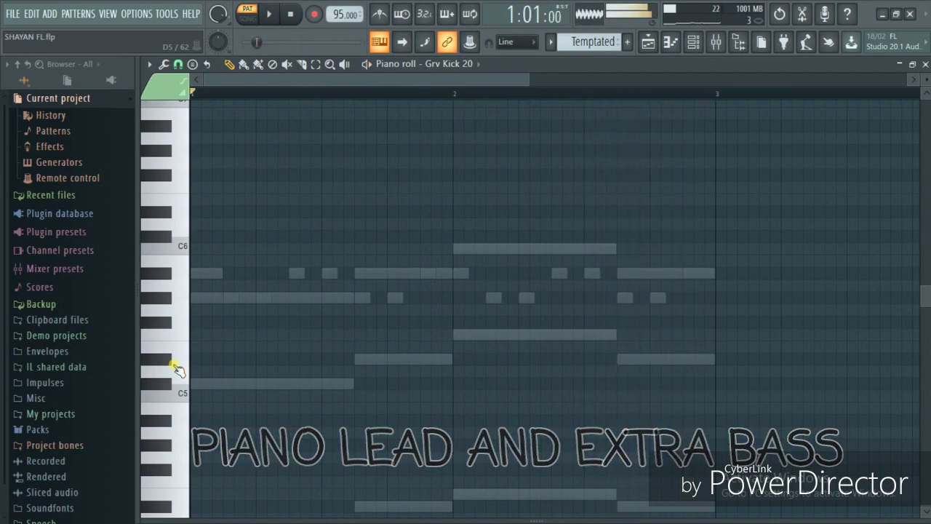
{"action": "key", "text": "F5"}
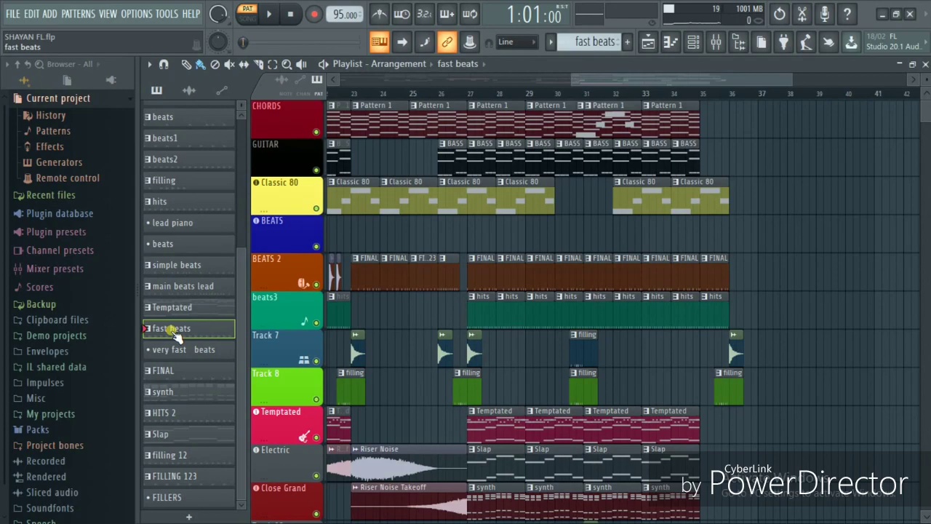
Step: Play the fast beats pattern in the piano roll to review its Grv Kick 20 hits
{"action": "double_click", "coordinate": [175, 331]}
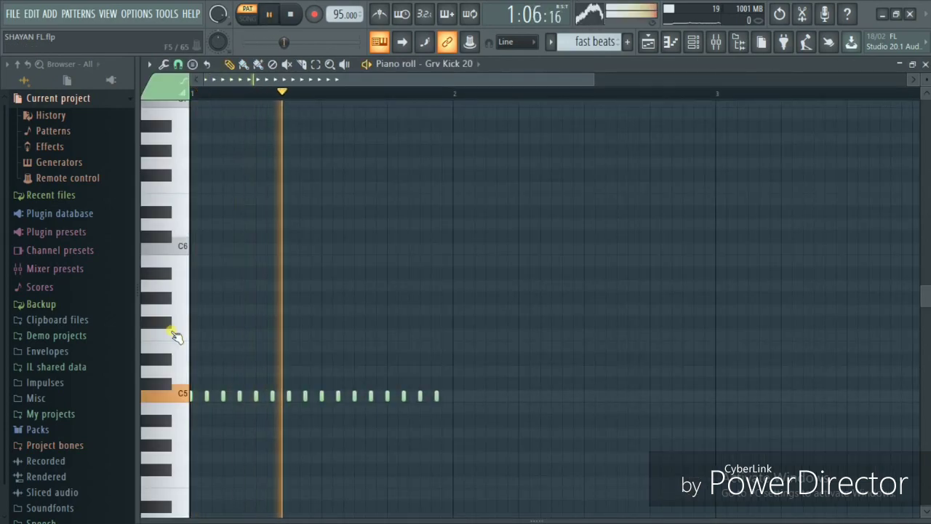
{"action": "key", "text": "space"}
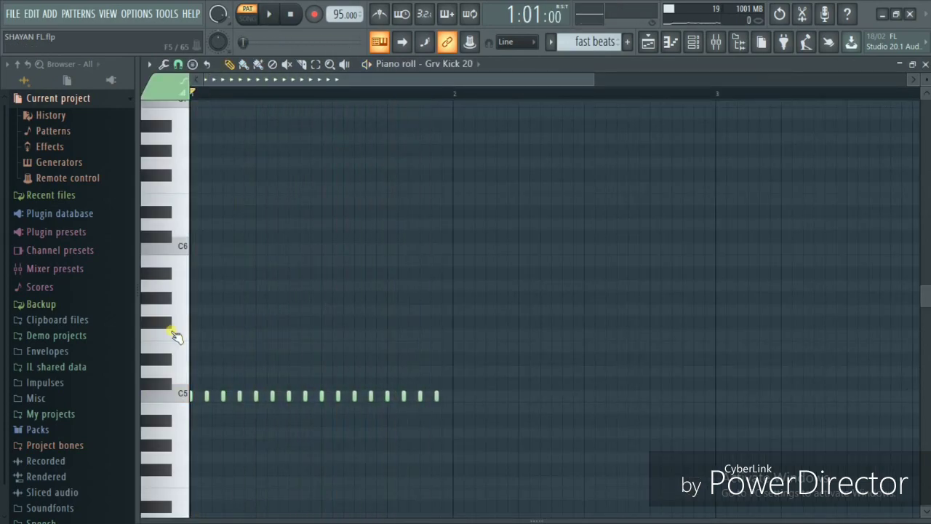
{"action": "key", "text": "F5"}
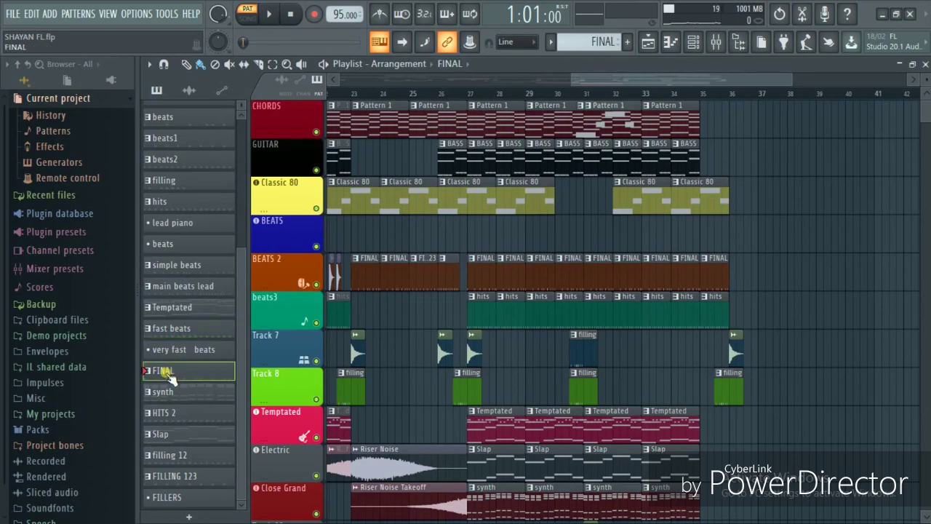
Step: Play the FINAL pattern in the piano roll to review its rhythm, and return to the playlist
{"action": "key", "text": "F7"}
{"action": "key", "text": "space"}
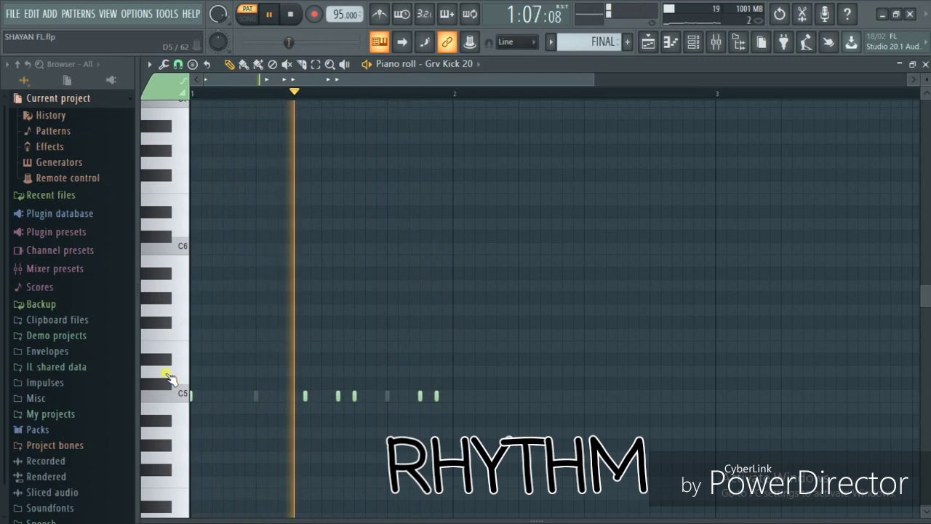
{"action": "key", "text": "space"}
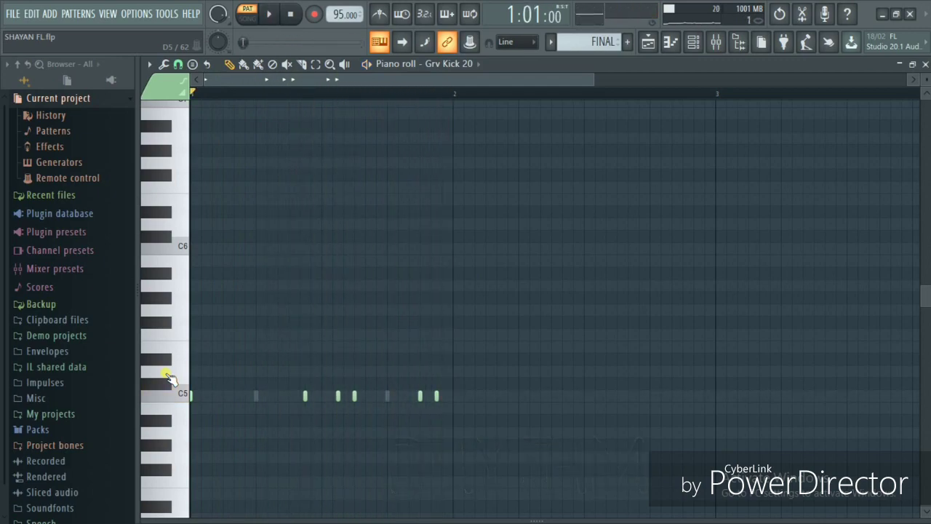
{"action": "key", "text": "F5"}
Step: Play the synth pattern in the piano roll and examine its MiniSynth chord notes
{"action": "left_click", "coordinate": [166, 393]}
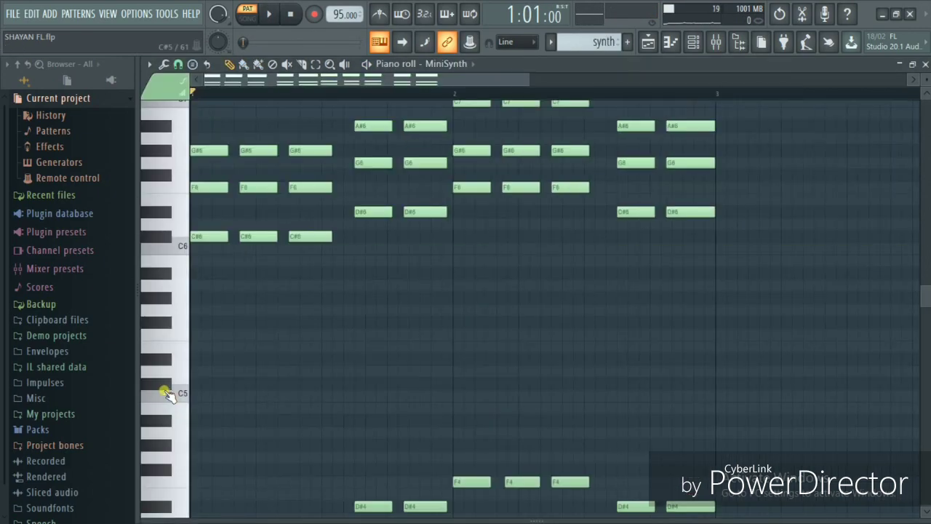
{"action": "key", "text": "space"}
{"action": "mouse_move", "coordinate": [925, 299]}
{"action": "left_mouse_down"}
{"action": "mouse_move", "coordinate": [925, 393]}
{"action": "mouse_move", "coordinate": [927, 266]}
{"action": "mouse_move", "coordinate": [928, 288]}
{"action": "left_mouse_up"}
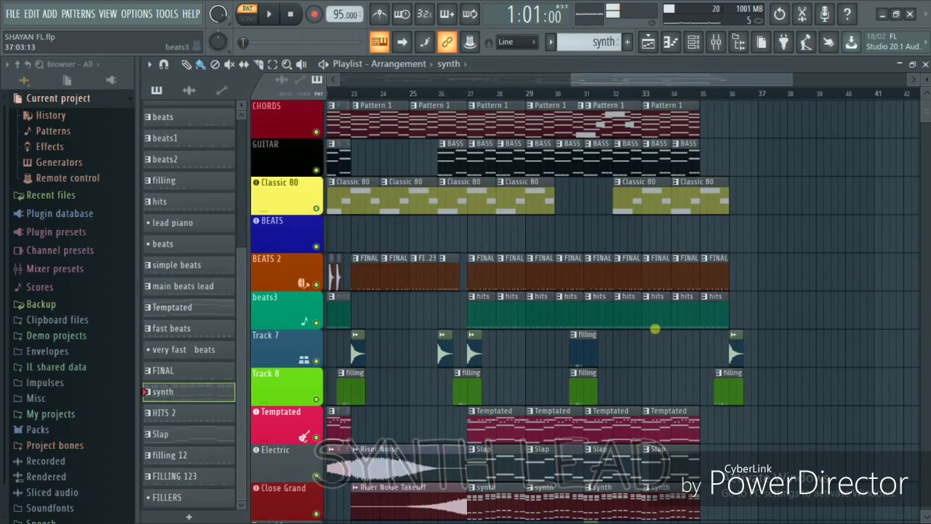
Step: Play the HITS 2 pattern in the piano roll to review its Grv Kick 20 notes
{"action": "double_click", "coordinate": [187, 424]}
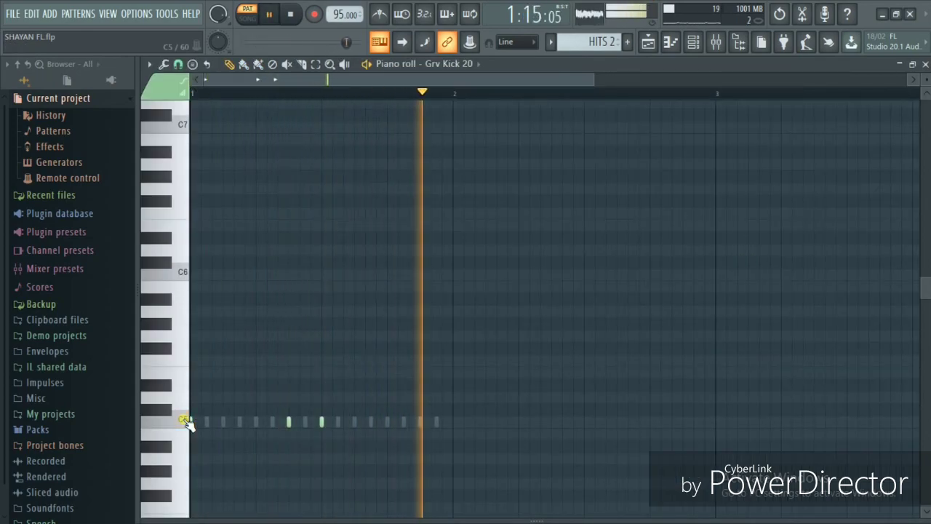
{"action": "key", "text": "space"}
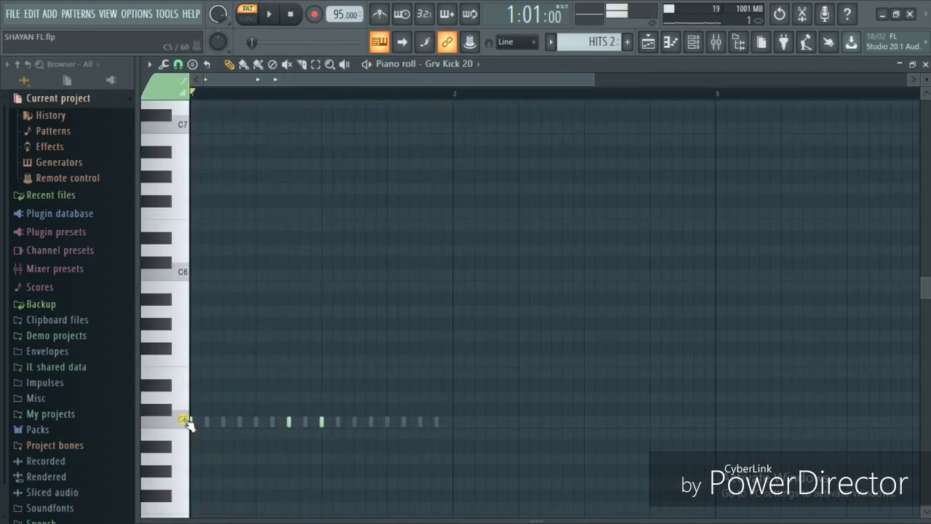
Step: Play the Slap pattern in the piano roll to review its bass notes in both octaves, and return to the playlist
{"action": "key", "text": "F5"}
{"action": "left_click", "coordinate": [179, 437]}
{"action": "key", "text": "F7"}
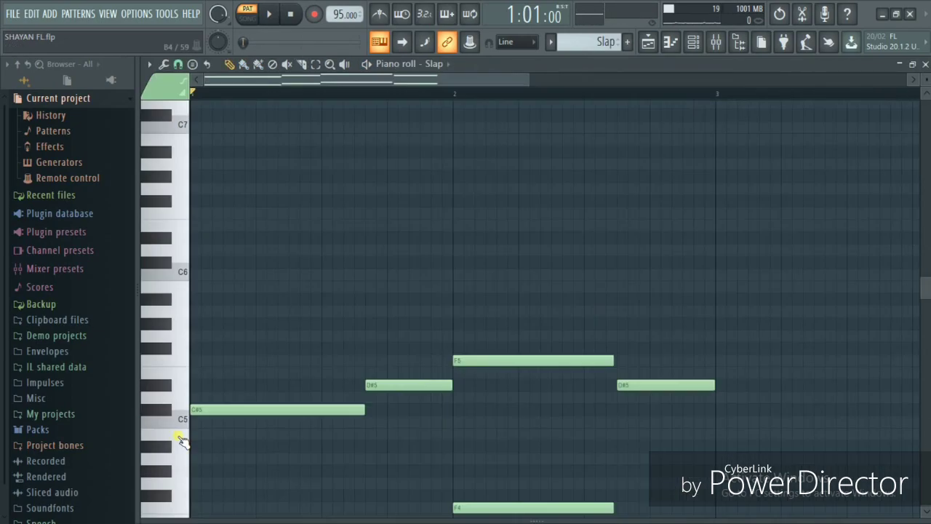
{"action": "left_click_drag", "start_coordinate": [923, 287], "coordinate": [924, 345]}
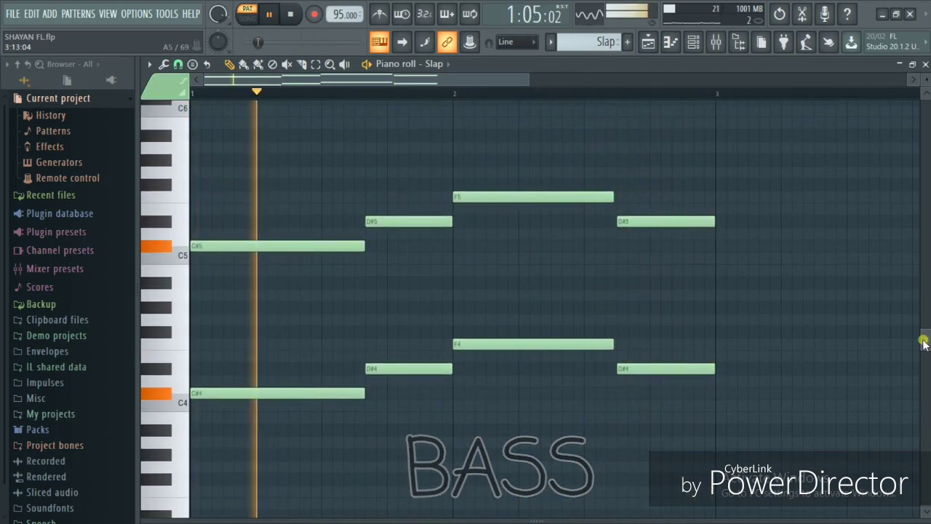
{"action": "key", "text": "space"}
{"action": "key", "text": "F5"}
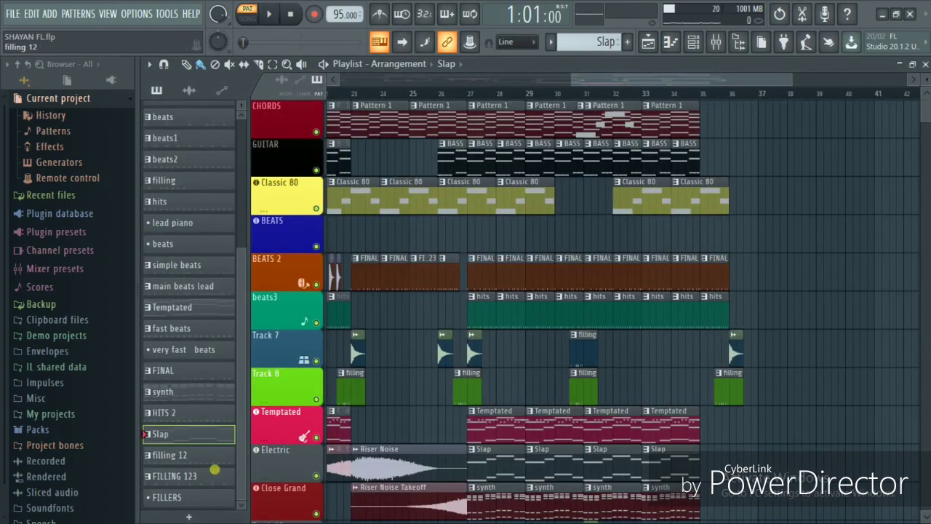
Step: Review the filling 12 and FILLING 123 patterns' 808 Snare notes in the piano roll, and return to the playlist
{"action": "double_click", "coordinate": [200, 456]}
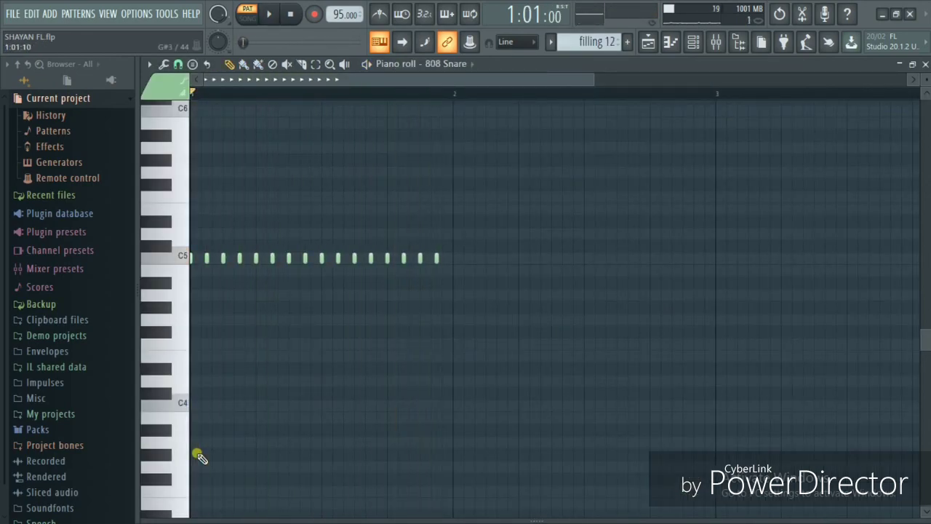
{"action": "key", "text": "F5"}
{"action": "double_click", "coordinate": [187, 483]}
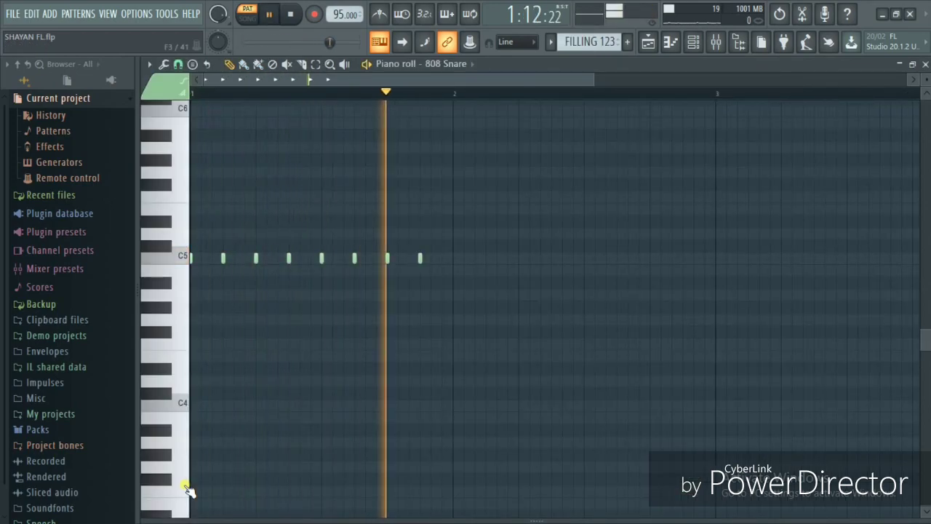
{"action": "key", "text": "F5"}
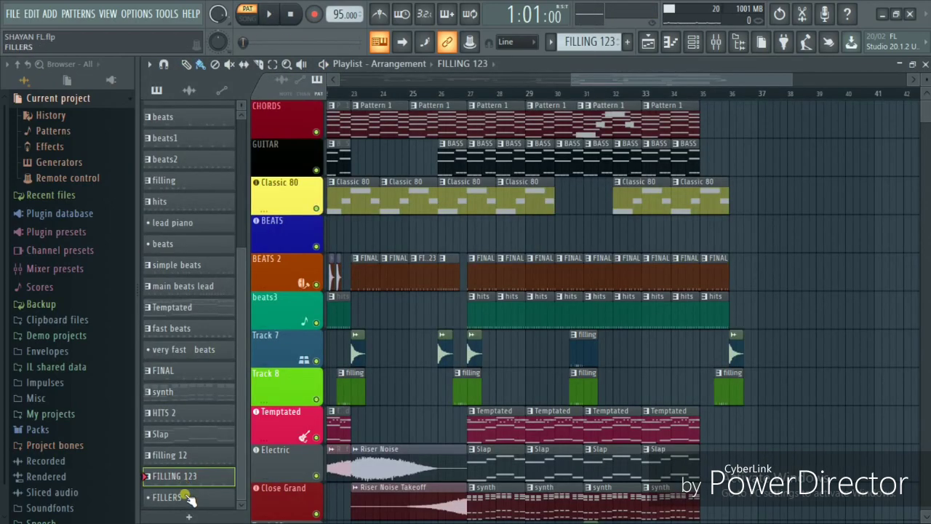
{"action": "mouse_move", "coordinate": [927, 119]}
{"action": "left_mouse_down"}
{"action": "mouse_move", "coordinate": [925, 128]}
{"action": "mouse_move", "coordinate": [925, 109]}
{"action": "left_mouse_up"}
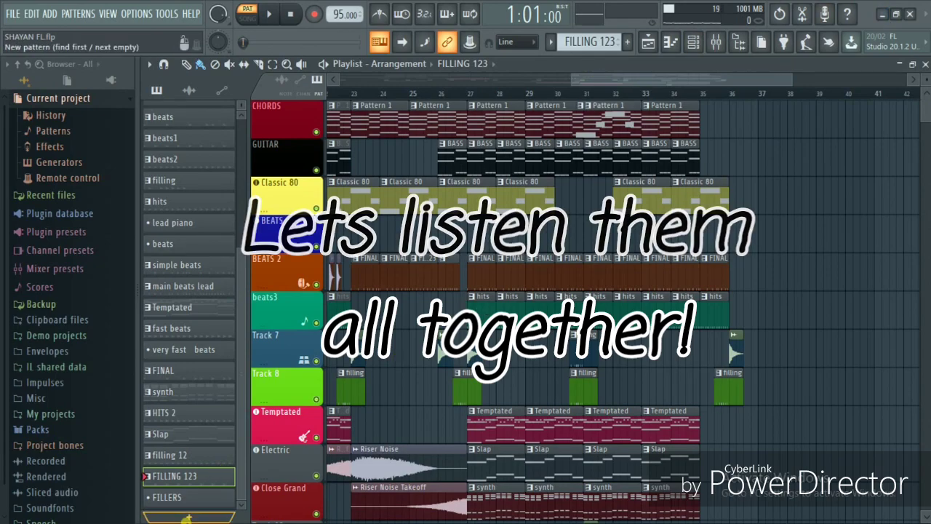
Step: Add a Fruity Dance channel at the end of the channel rack
{"action": "left_click", "coordinate": [692, 43]}
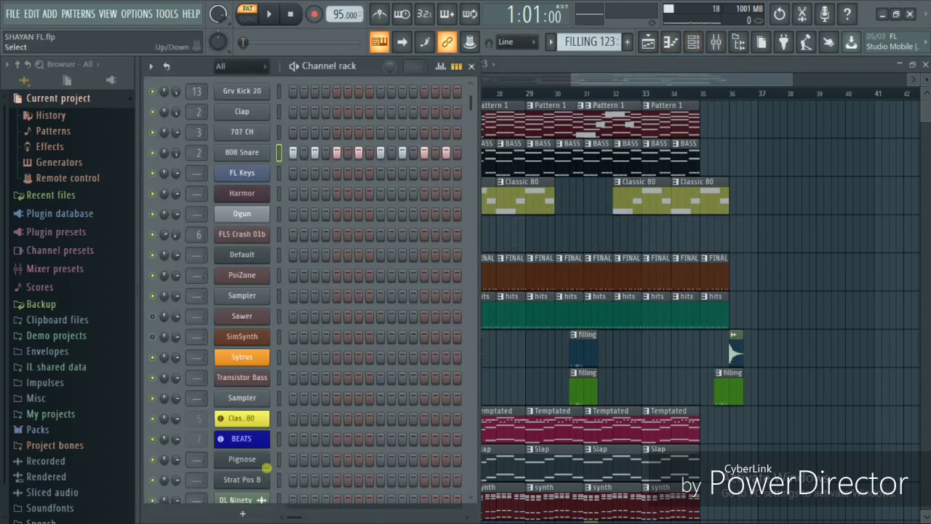
{"action": "scroll", "coordinate": [270, 472], "scroll_direction": "down", "scroll_amount": 10}
{"action": "left_click", "coordinate": [240, 515]}
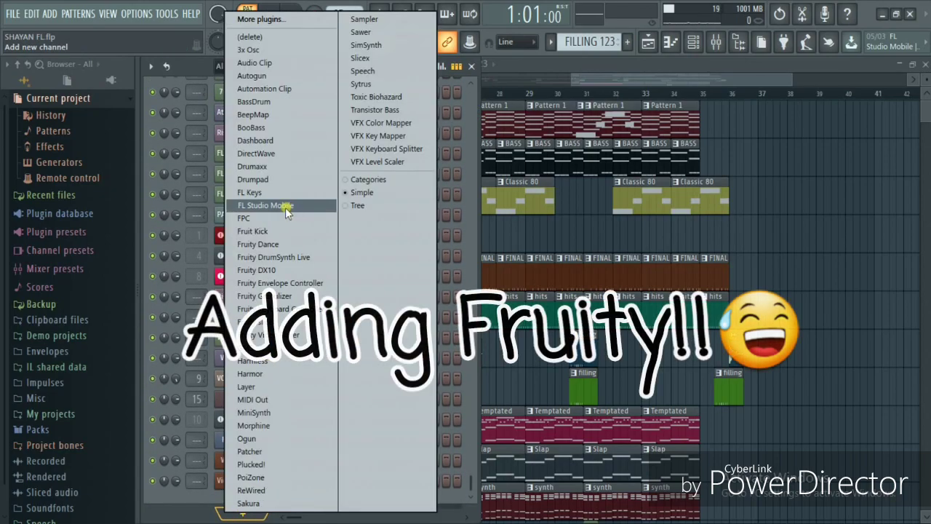
{"action": "left_click", "coordinate": [268, 245]}
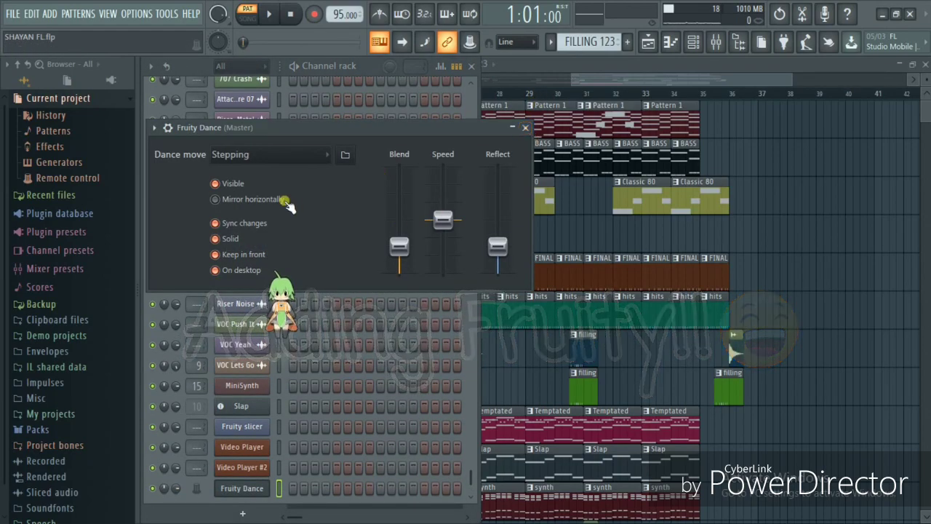
Step: Set the Fruity Dance dance move to Freestyle, and close its settings and the channel rack
{"action": "left_click", "coordinate": [265, 160]}
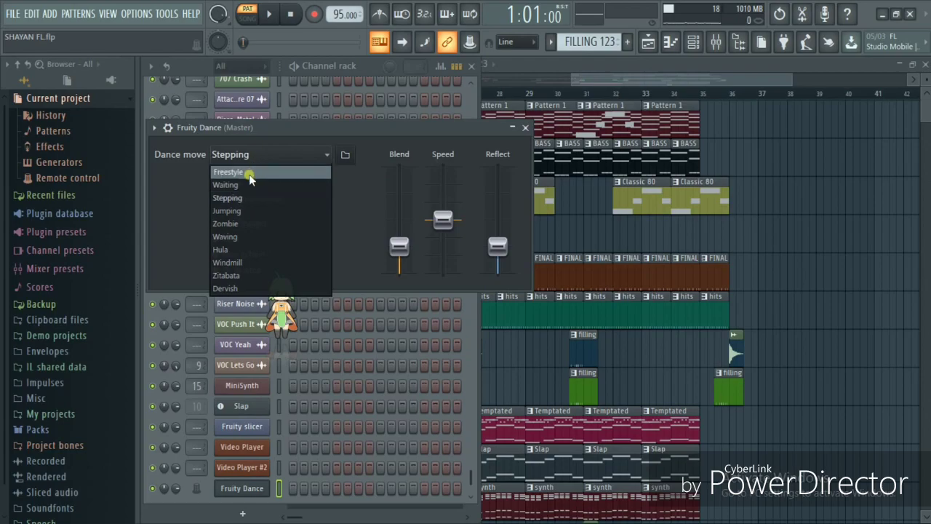
{"action": "left_click", "coordinate": [248, 174]}
{"action": "left_click", "coordinate": [526, 128]}
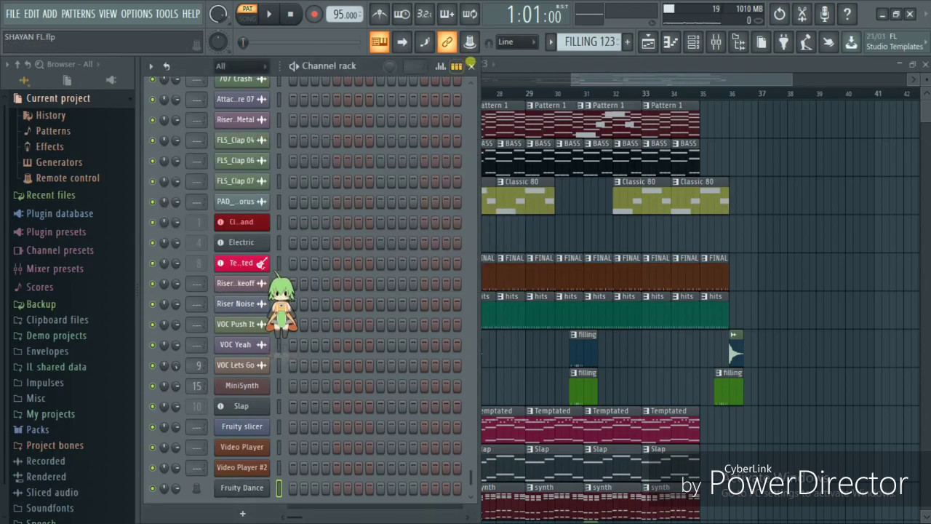
{"action": "left_click", "coordinate": [471, 66]}
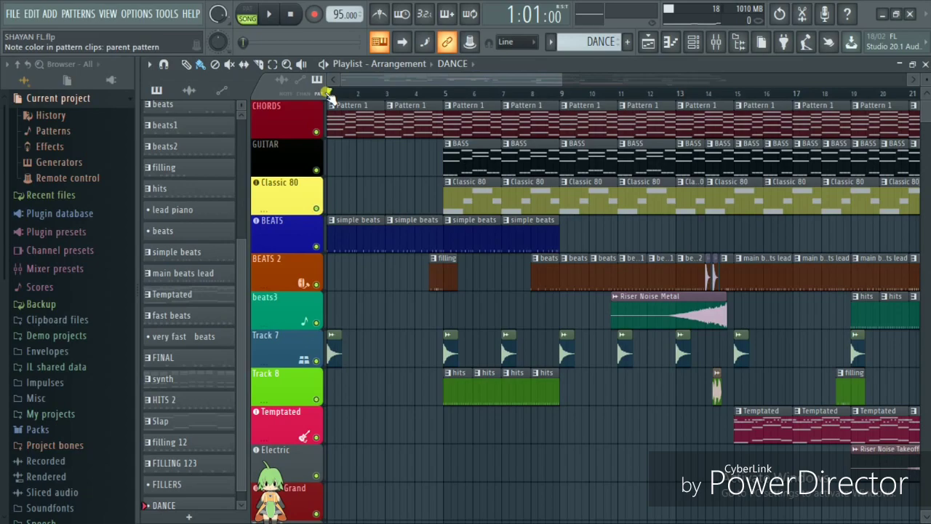
Step: Play the full song arrangement from bar 1 and follow its clips across all tracks towards the end
{"action": "key", "text": "space"}
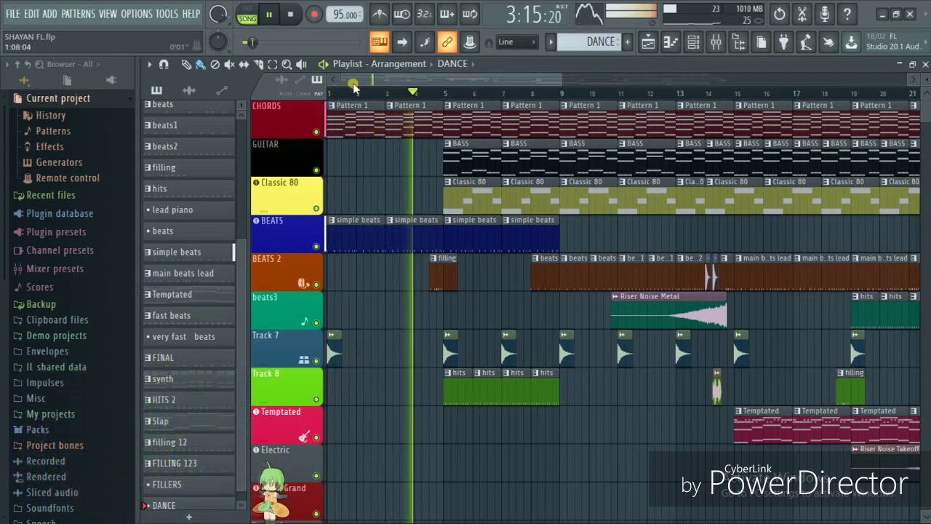
{"action": "left_click_drag", "start_coordinate": [378, 82], "coordinate": [429, 89]}
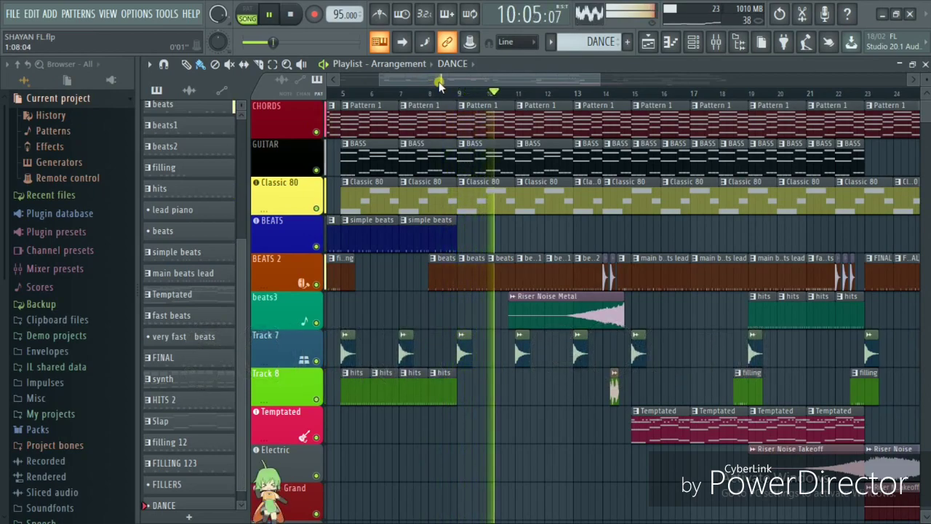
{"action": "left_click_drag", "start_coordinate": [440, 85], "coordinate": [443, 85]}
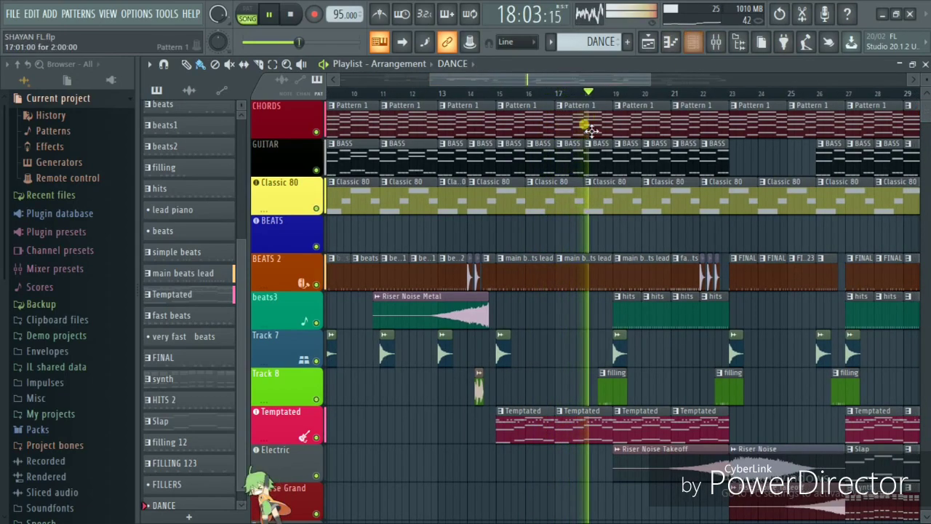
{"action": "left_click", "coordinate": [552, 82]}
{"action": "left_click_drag", "start_coordinate": [552, 82], "coordinate": [581, 81]}
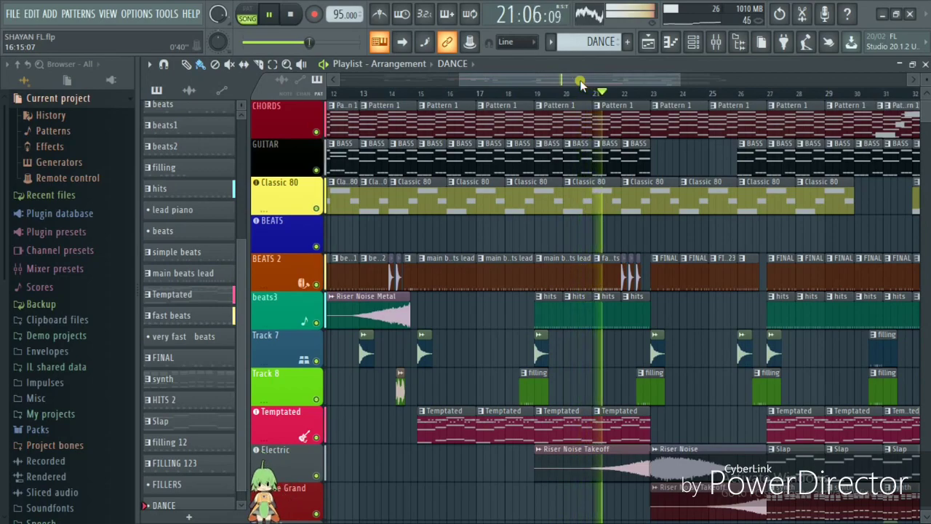
{"action": "left_click_drag", "start_coordinate": [580, 80], "coordinate": [615, 85]}
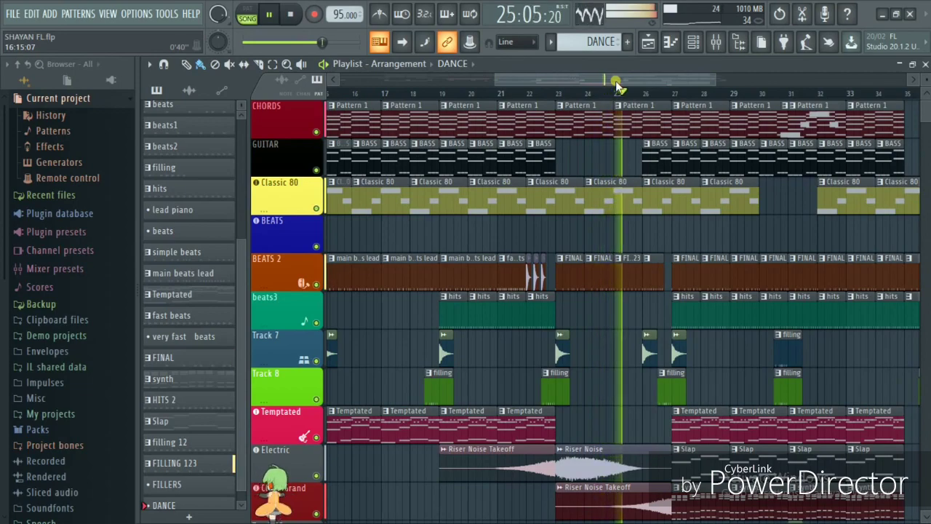
{"action": "left_click_drag", "start_coordinate": [616, 82], "coordinate": [660, 80]}
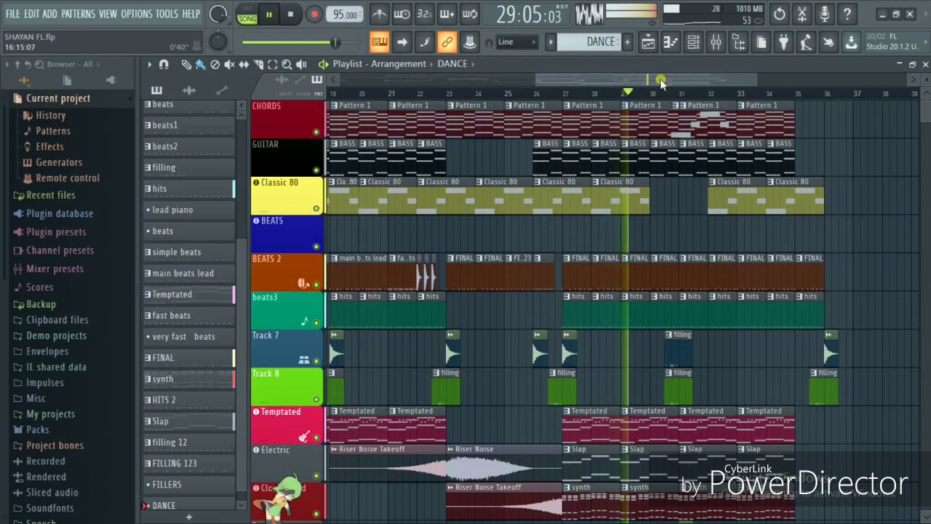
{"action": "left_click_drag", "start_coordinate": [660, 79], "coordinate": [707, 78]}
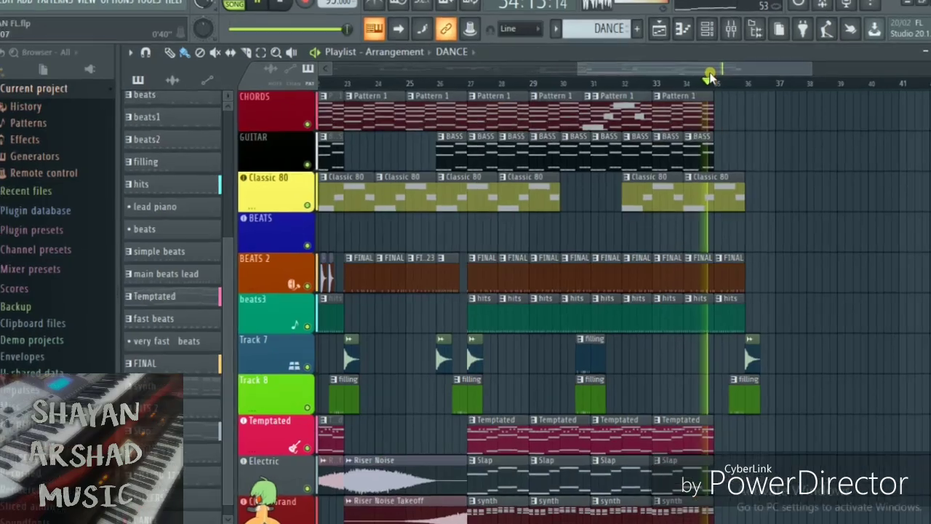